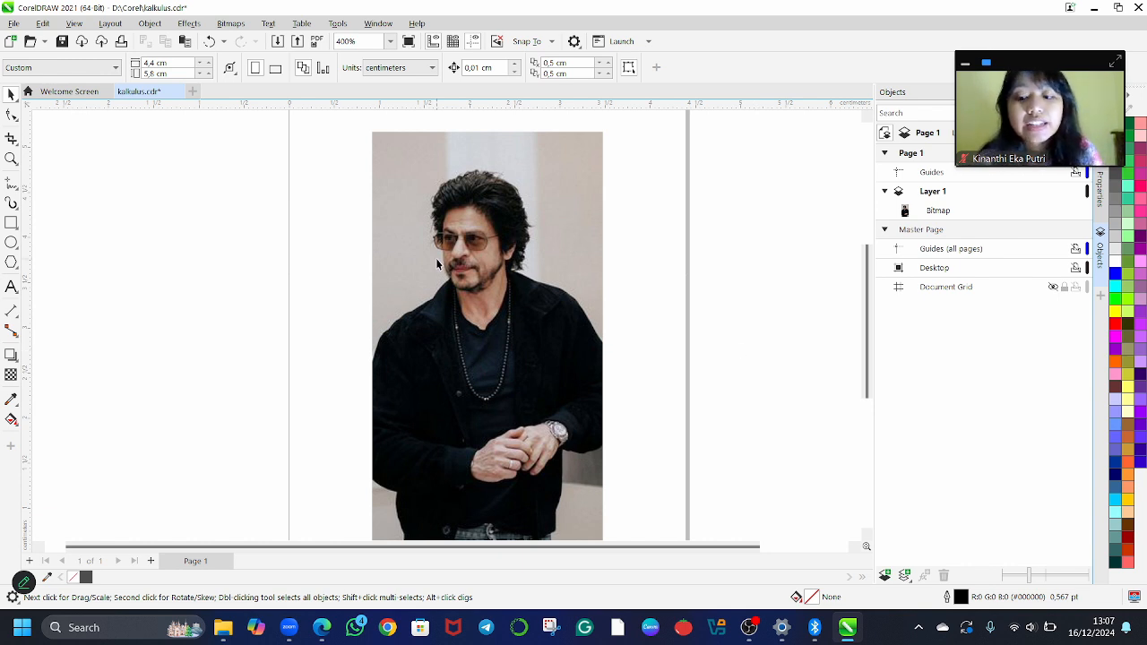
Examine the portrait bitmap up close around the face and glasses to judge its pixelation at high magnification
scroll(437, 263, up, 3)
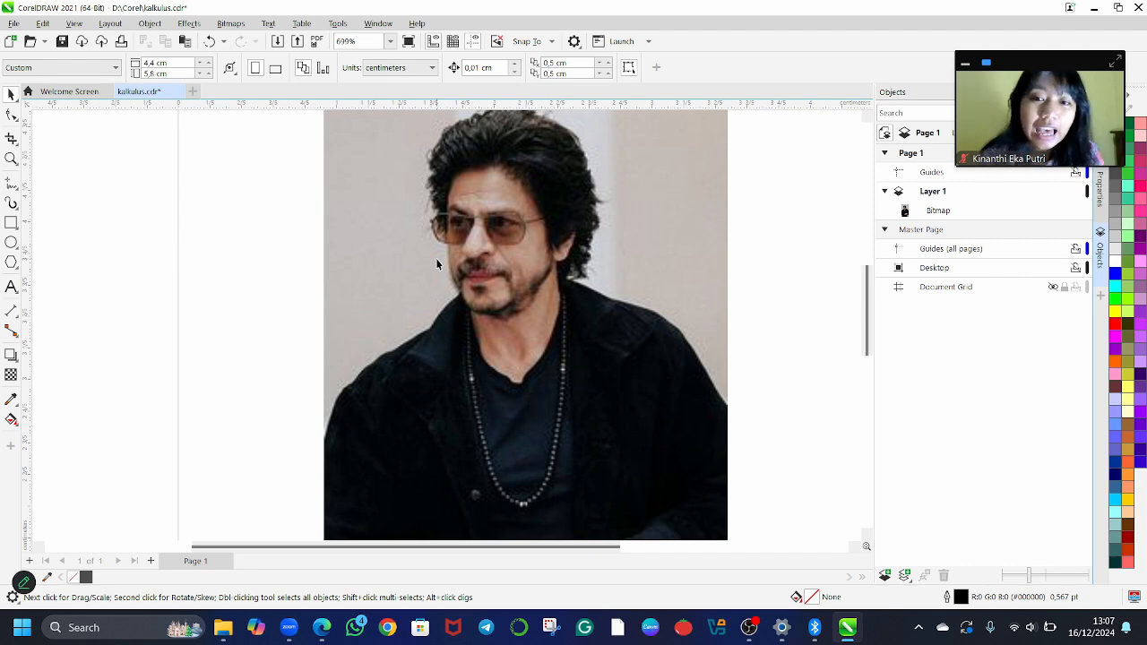
scroll(437, 264, up, 1)
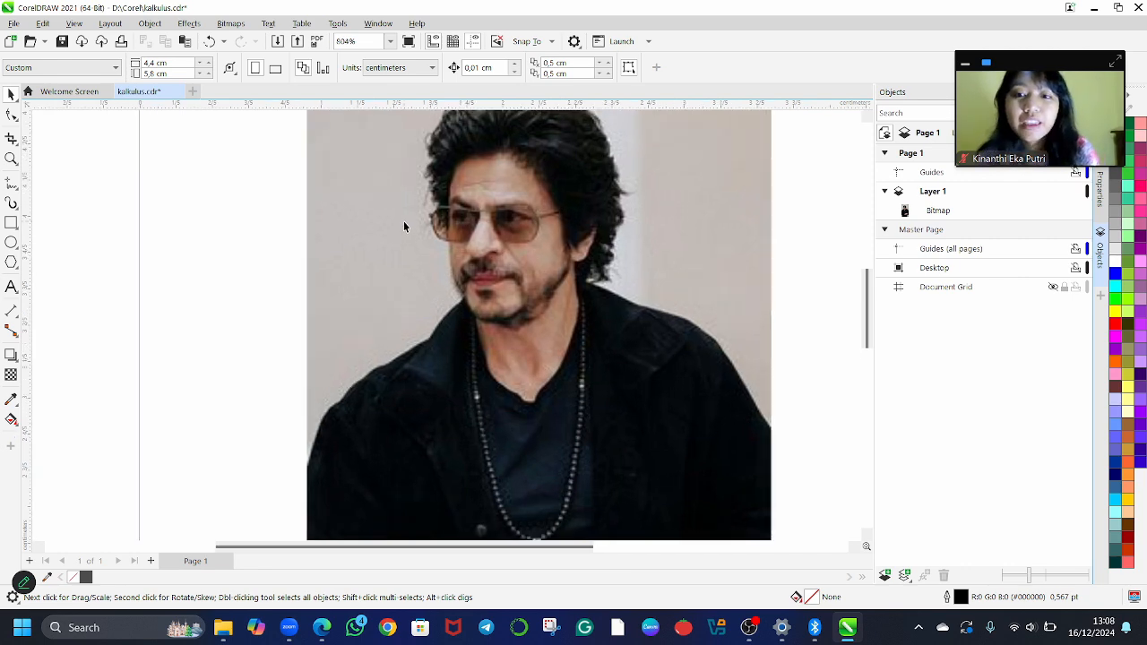
scroll(404, 227, up, 4)
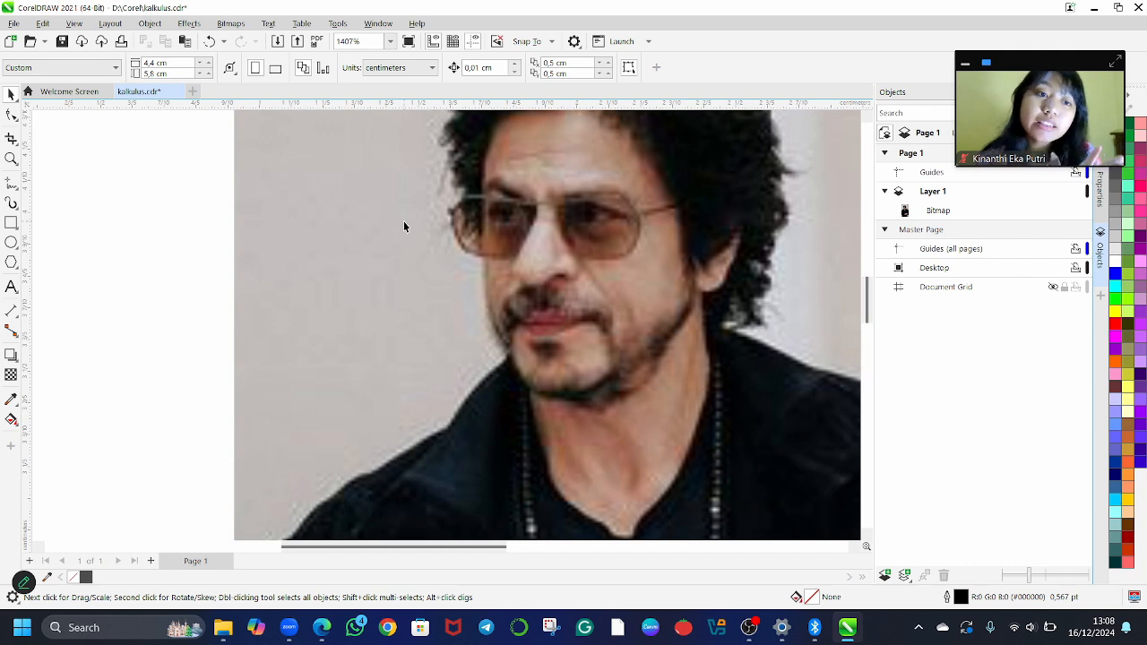
scroll(404, 226, up, 3)
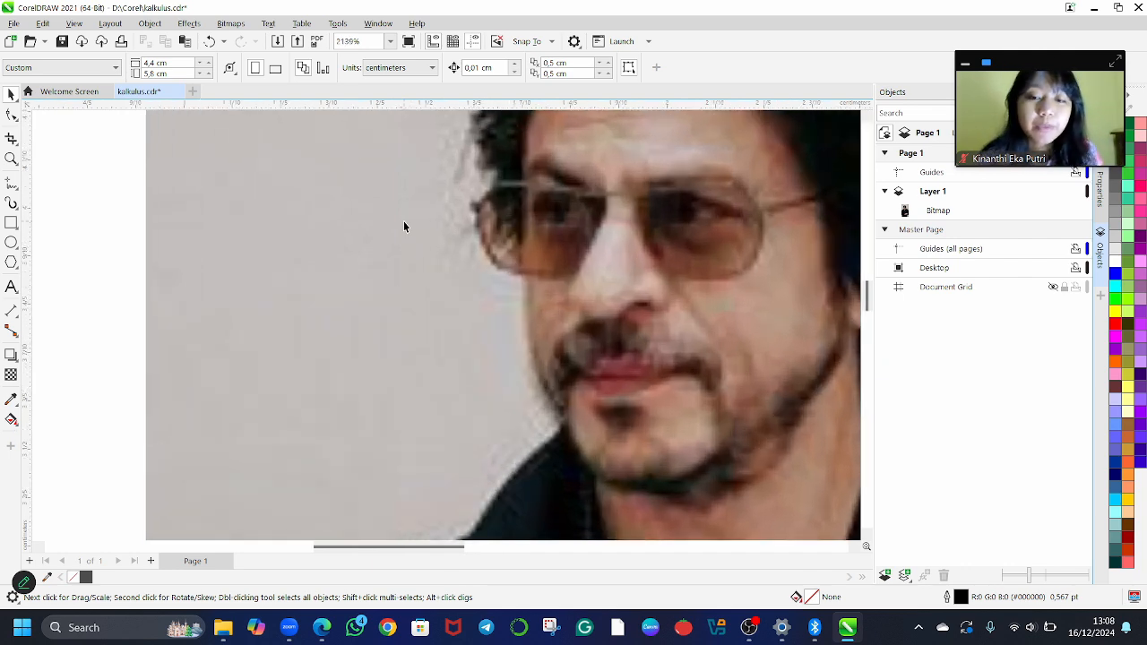
scroll(403, 227, up, 6)
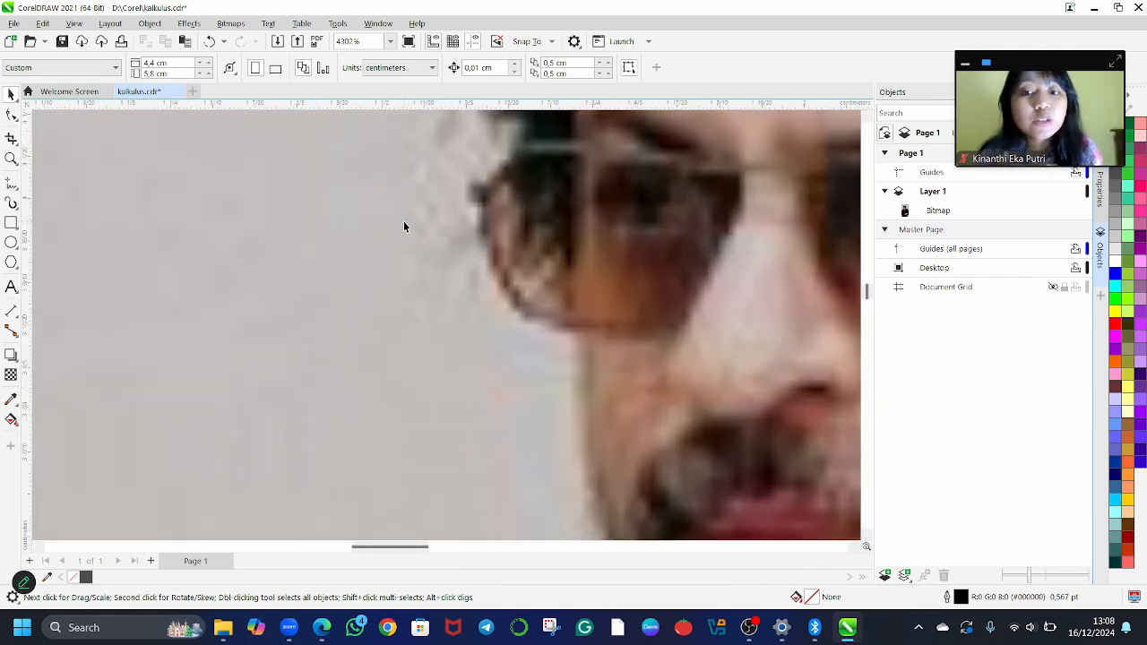
scroll(396, 238, up, 4)
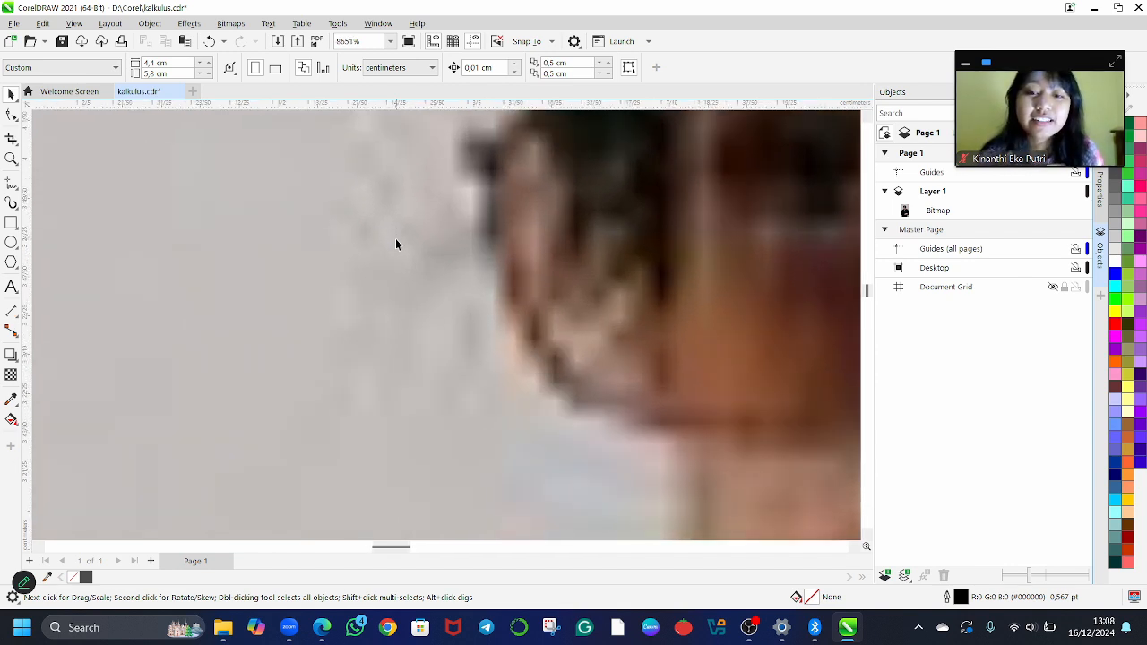
scroll(396, 240, right, 1)
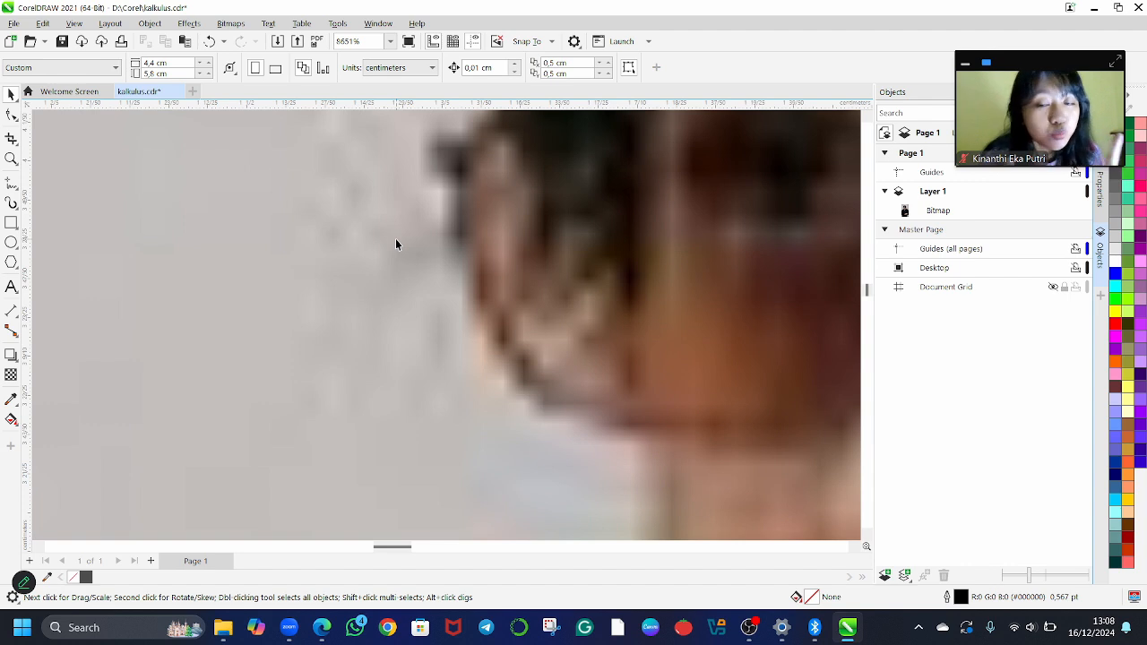
scroll(396, 240, up, 6)
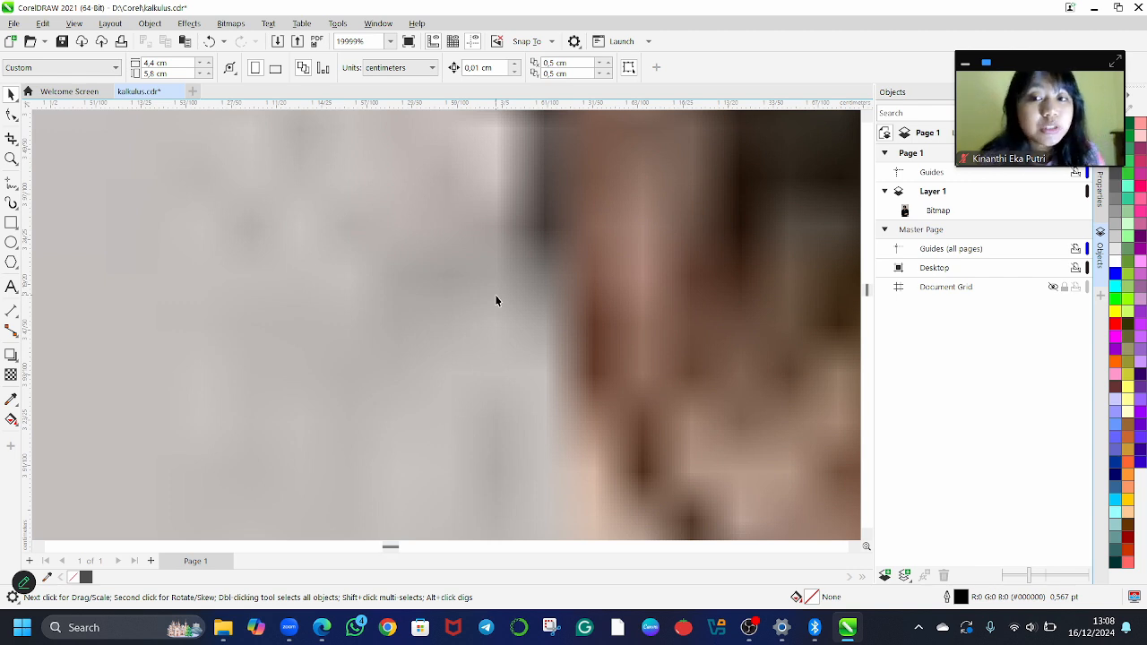
scroll(497, 301, down, 6)
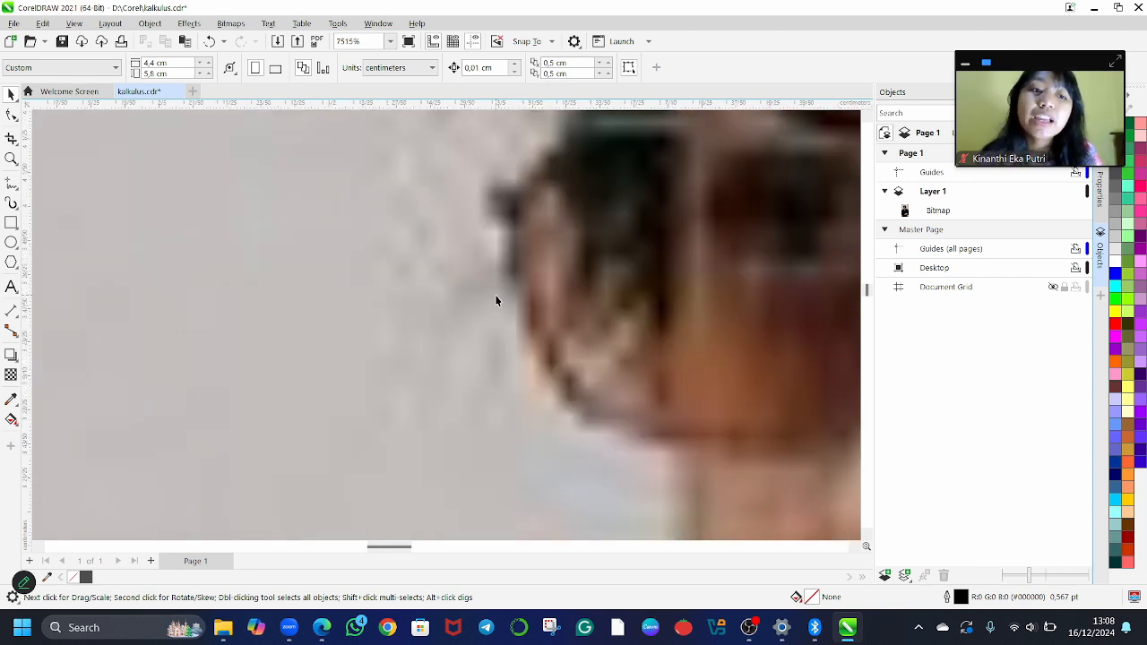
scroll(497, 301, down, 8)
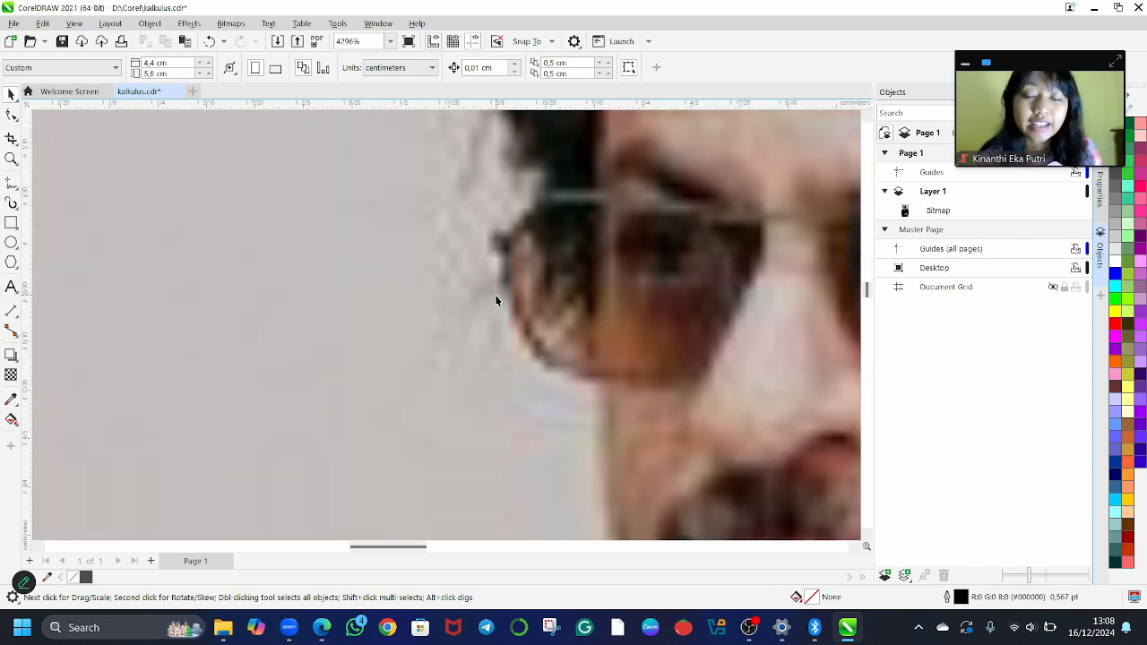
scroll(496, 301, right, 4)
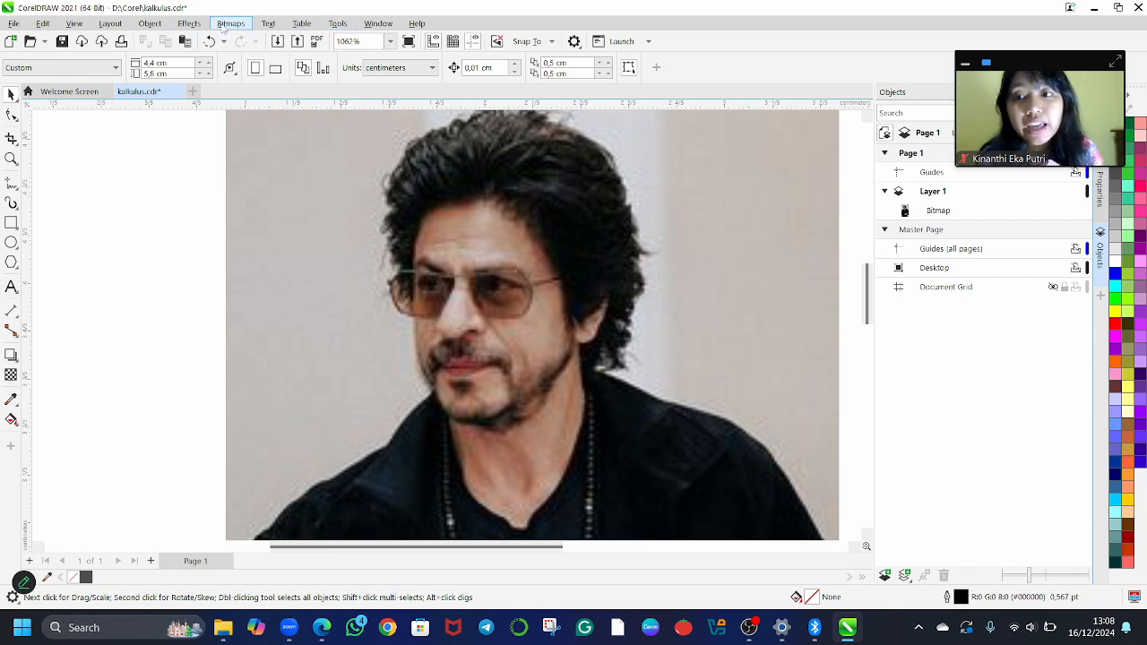
Start a Detailed Logo outline trace of the portrait bitmap and switch its background color removal from automatic to a specified color
click(230, 23)
click(463, 191)
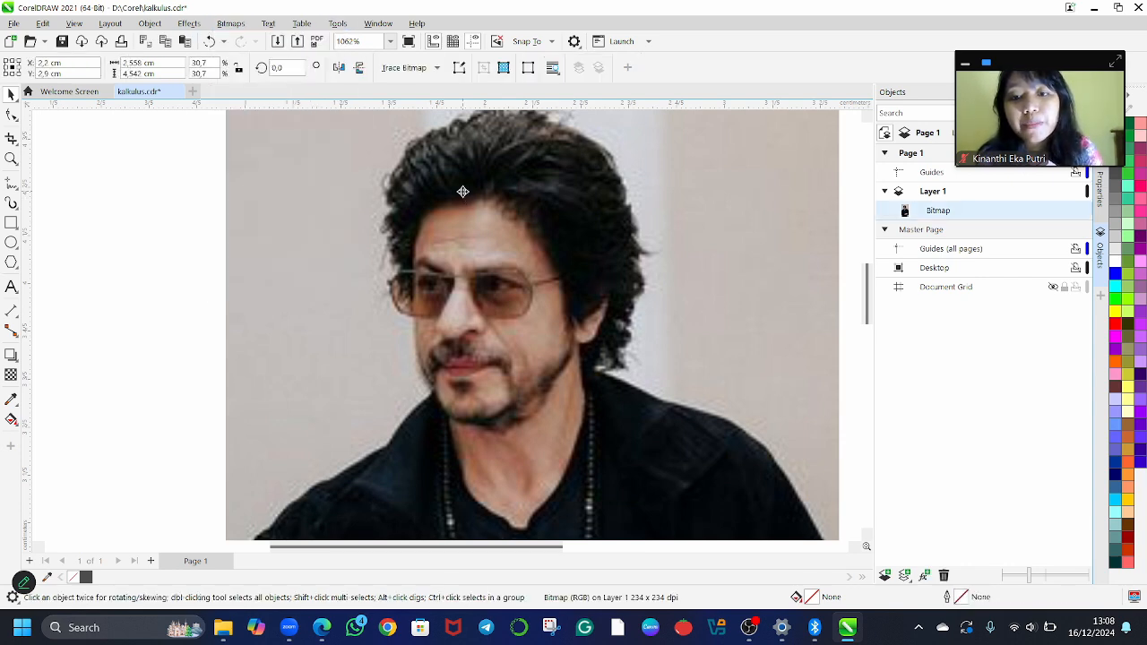
scroll(436, 222, down, 2)
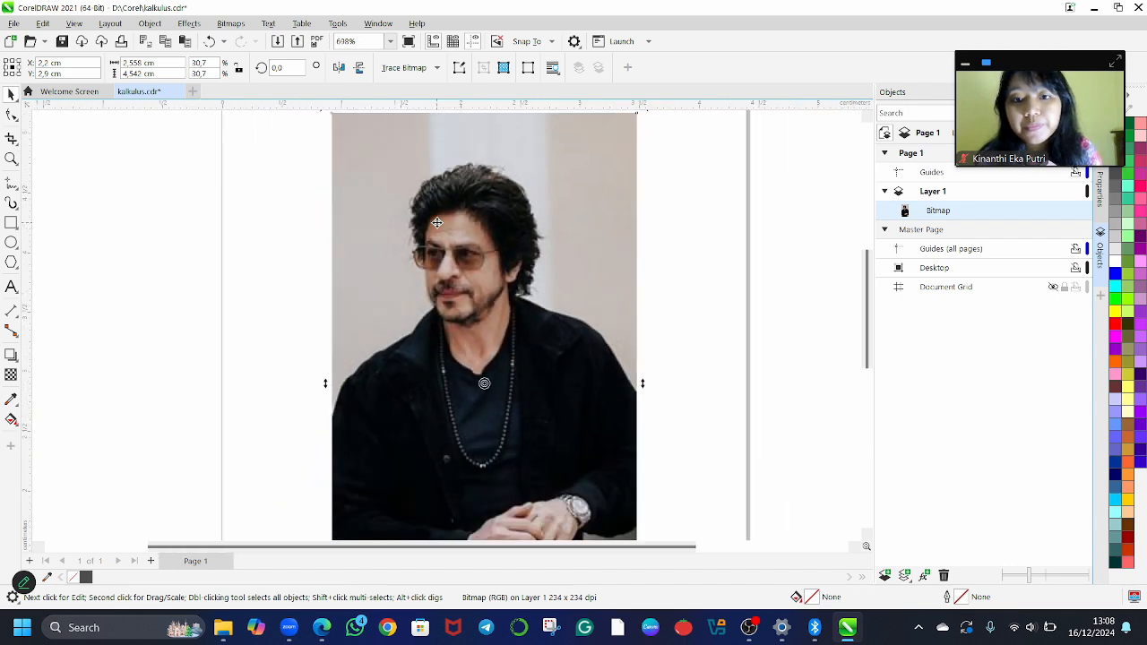
click(224, 24)
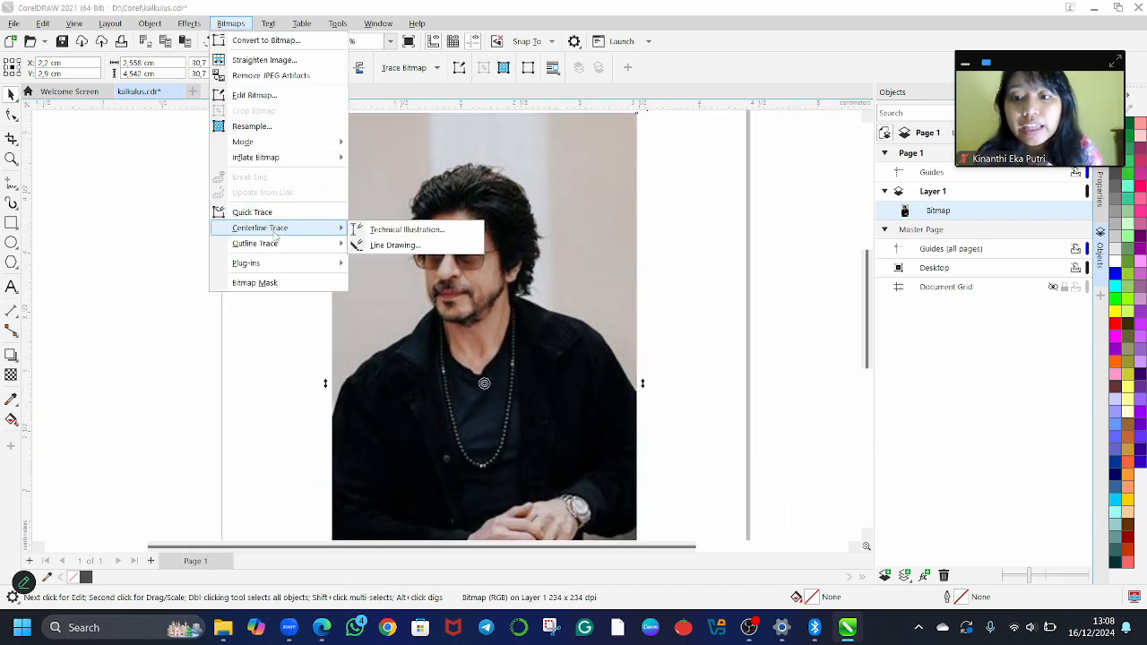
mouse_move(279, 248)
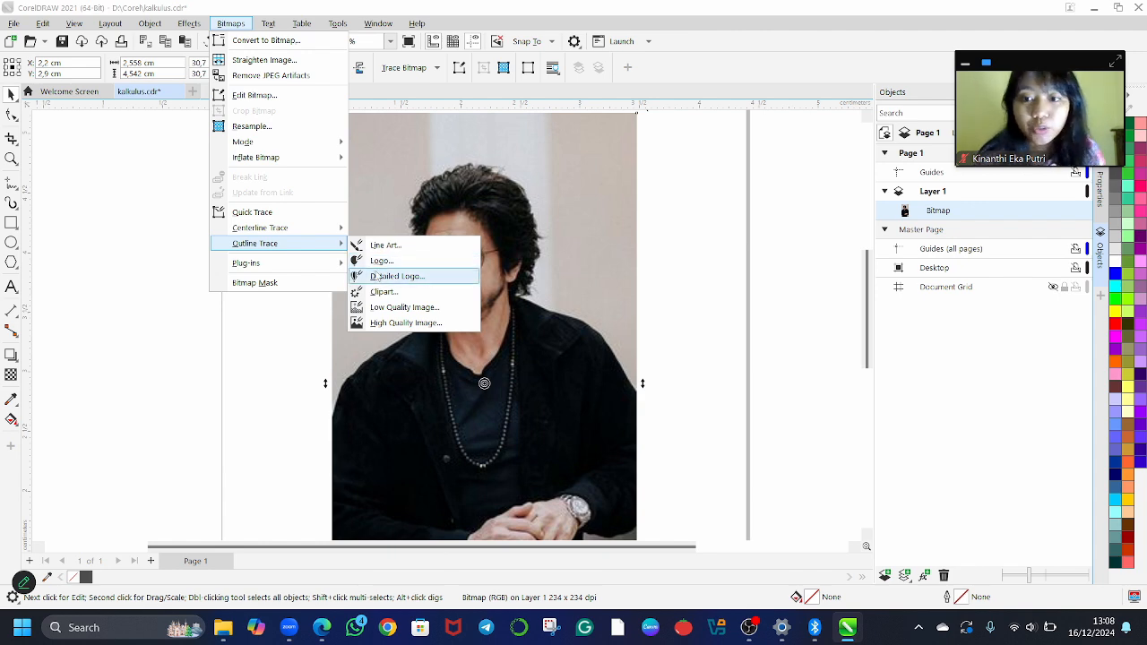
click(377, 281)
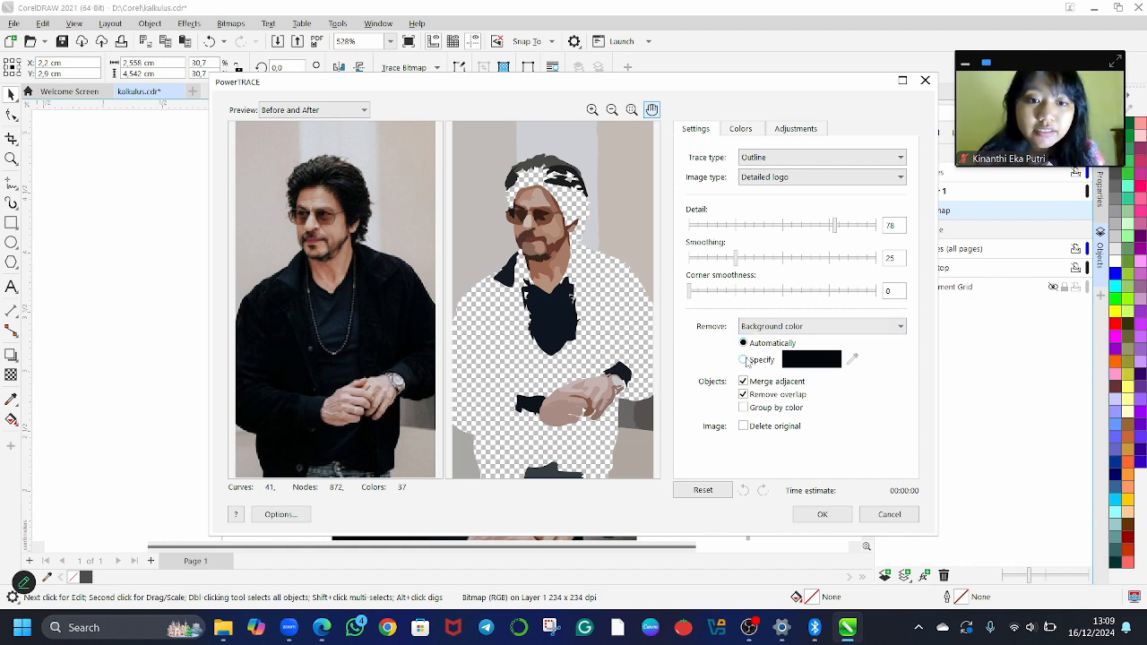
click(744, 360)
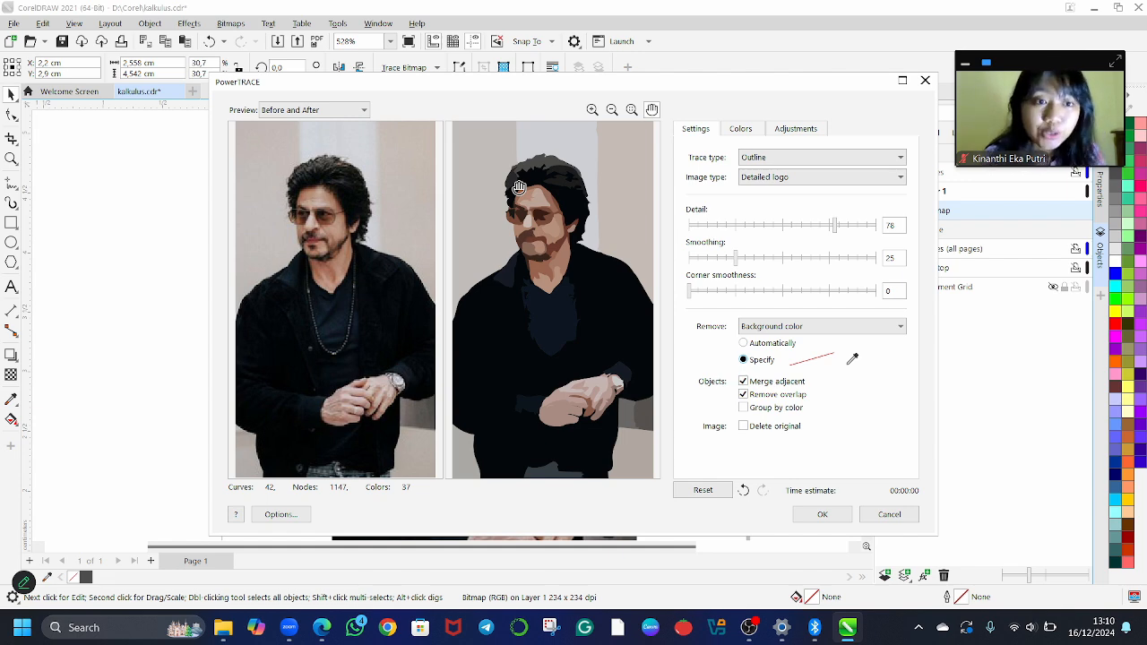
Compare the original and traced face in the preview, try a smoothing of 65, and set the smoothing to 23
scroll(494, 187, up, 2)
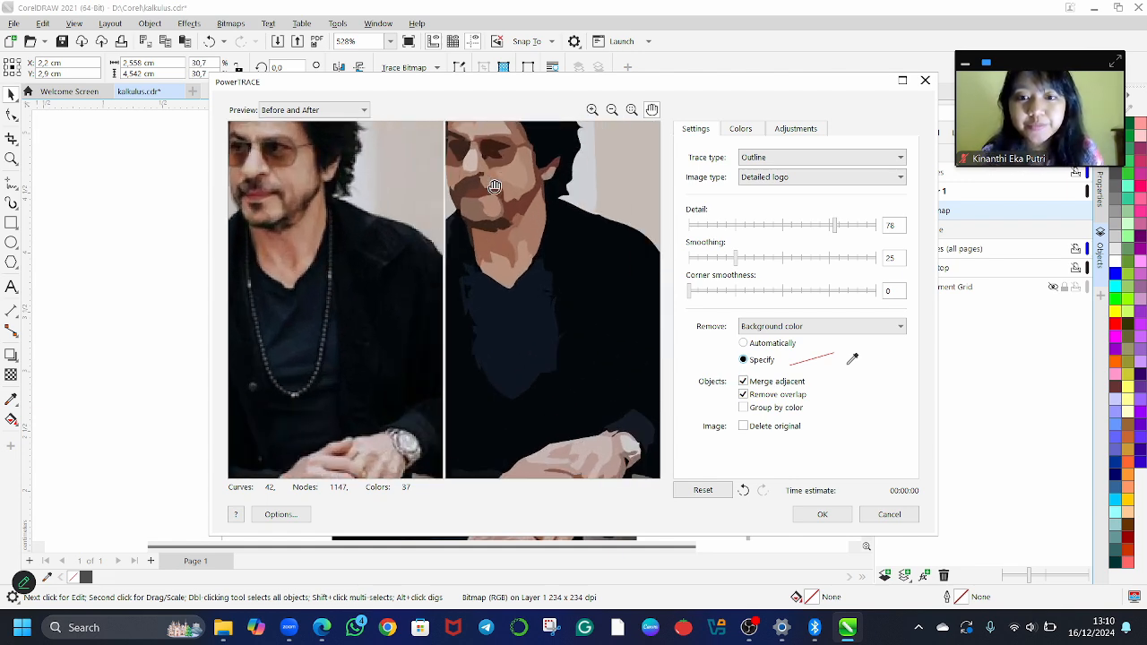
scroll(495, 186, up, 2)
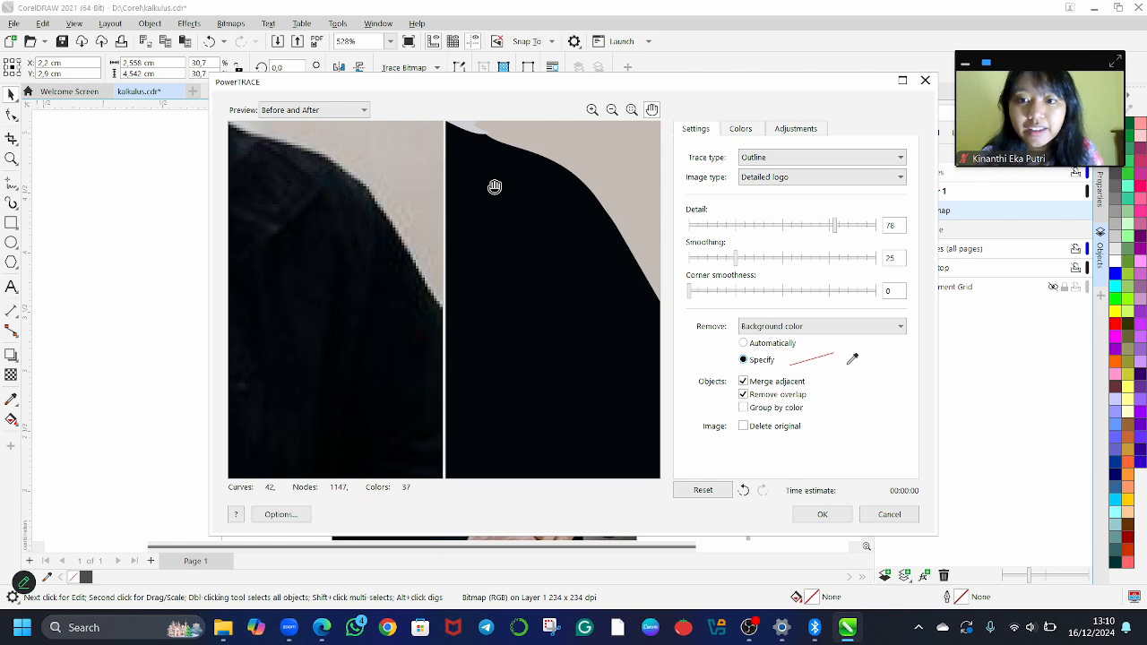
drag(494, 186, 648, 397)
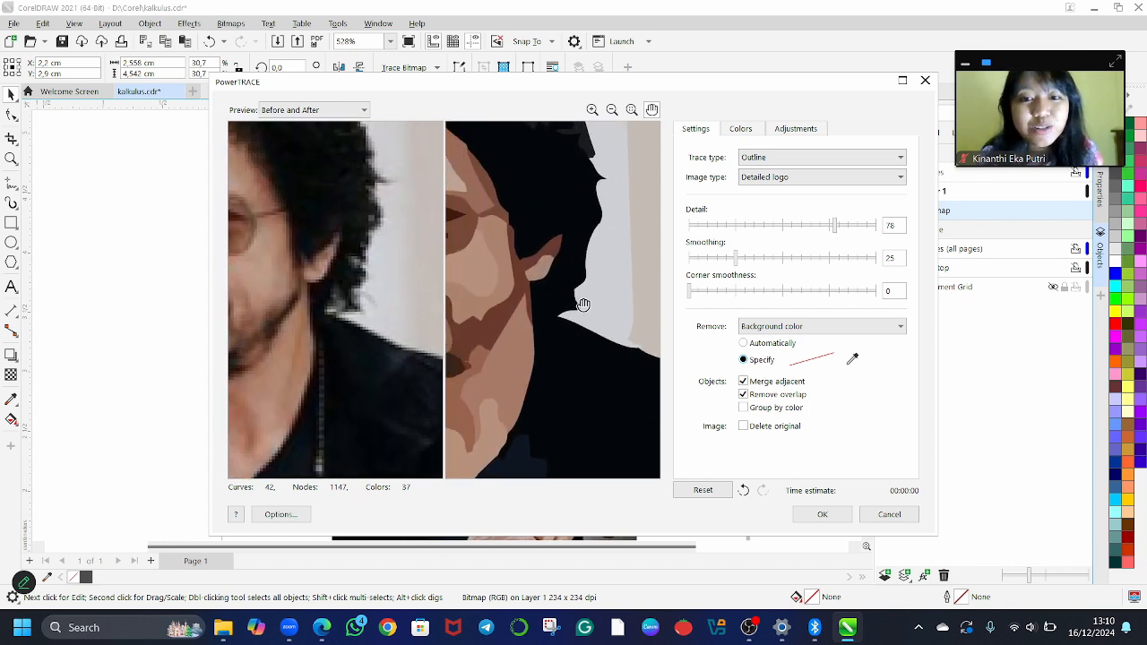
drag(550, 257, 562, 317)
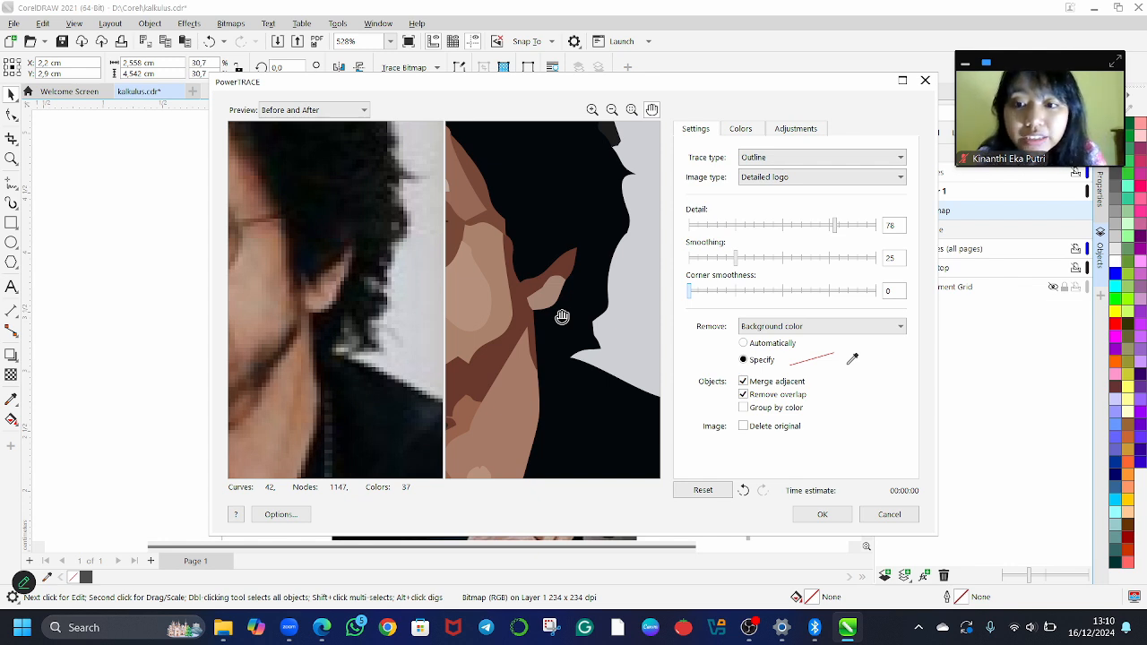
drag(561, 318, 542, 240)
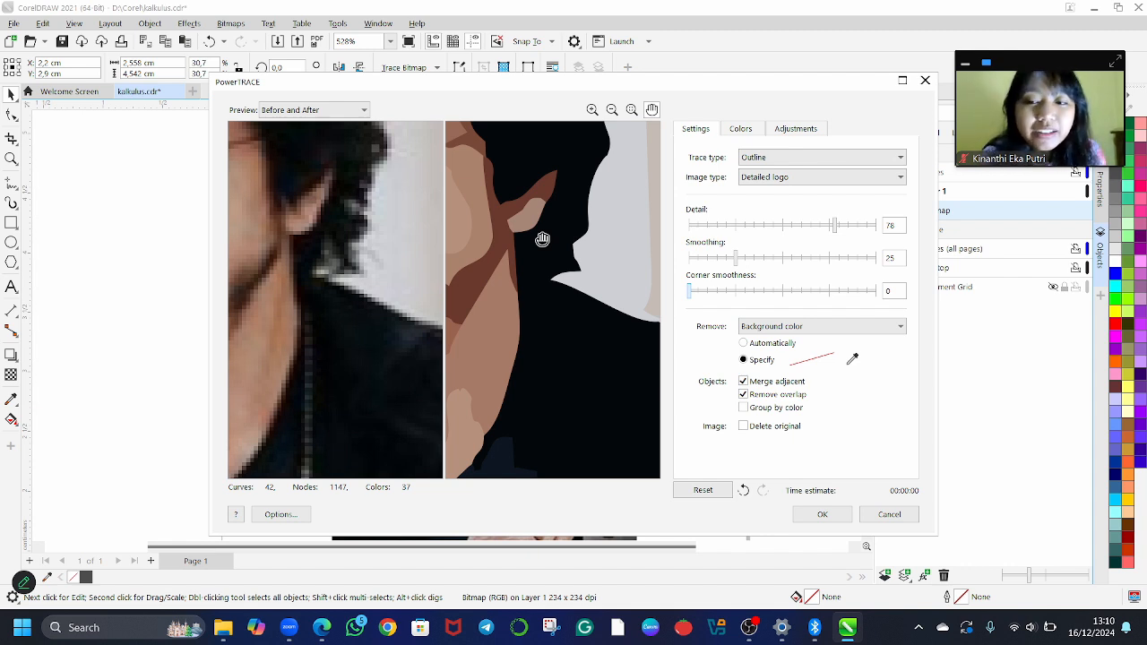
drag(525, 236, 532, 288)
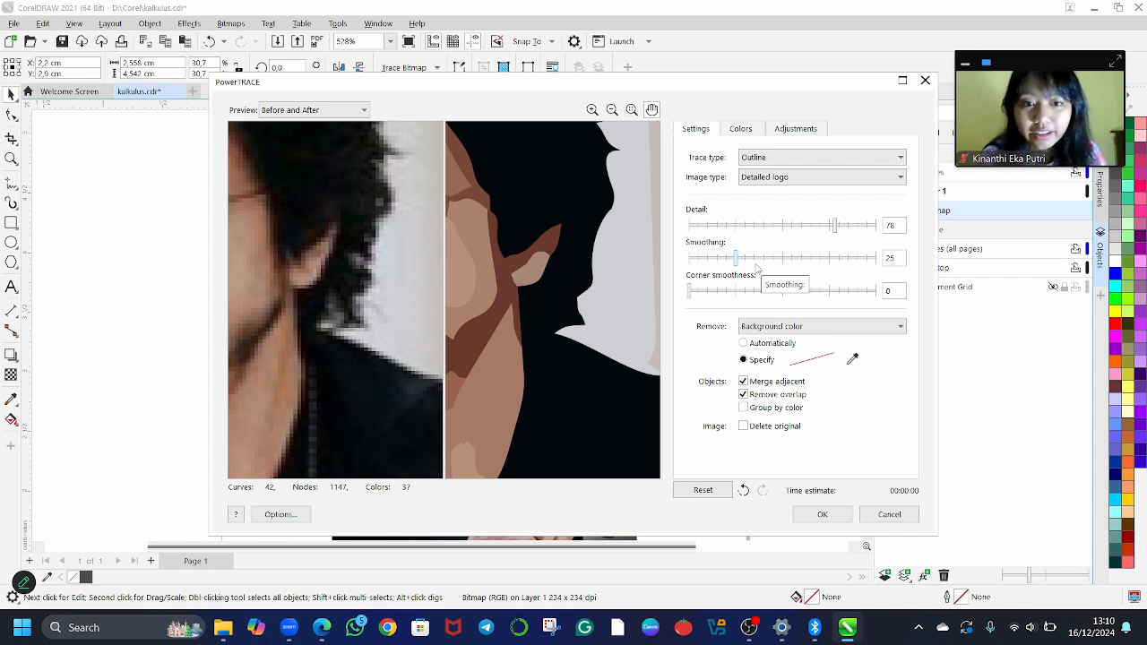
mouse_move(755, 264)
mouse_down()
mouse_move(782, 277)
mouse_move(785, 259)
mouse_move(812, 263)
mouse_up()
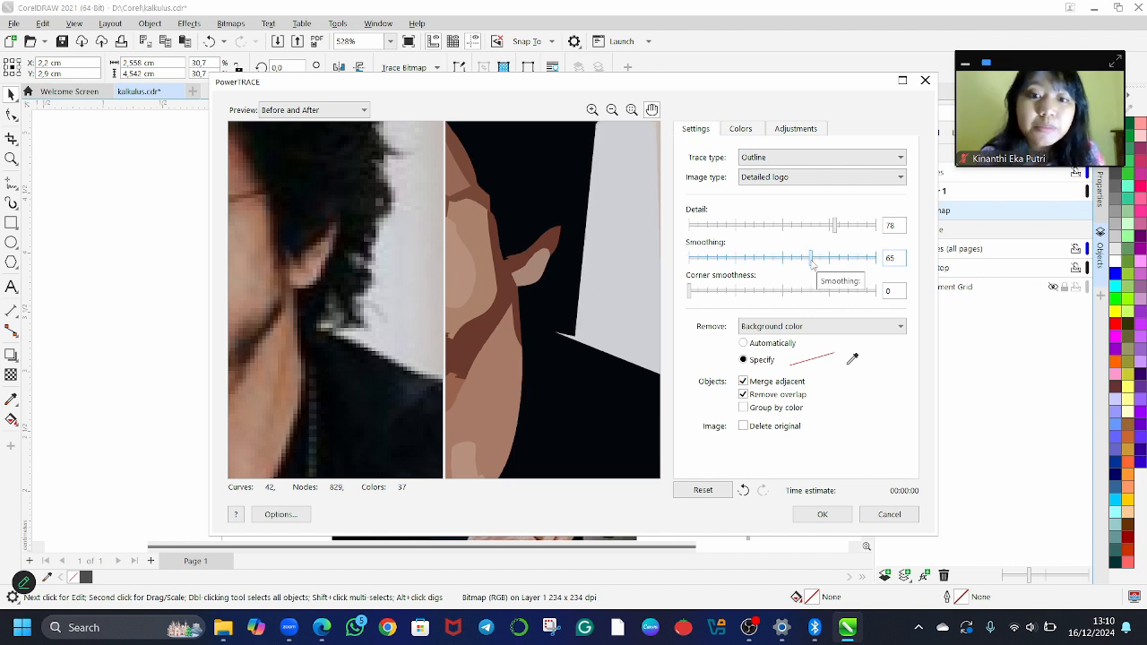
click(733, 258)
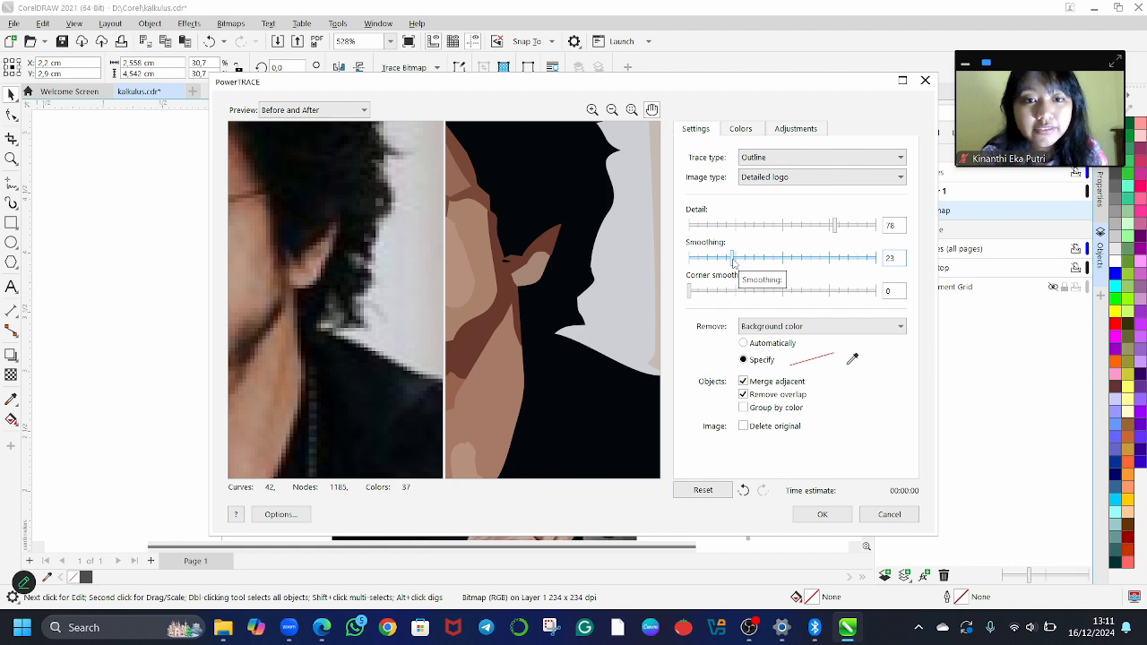
Try several detail levels for the trace, set the detail to 74, and apply the trace
click(867, 225)
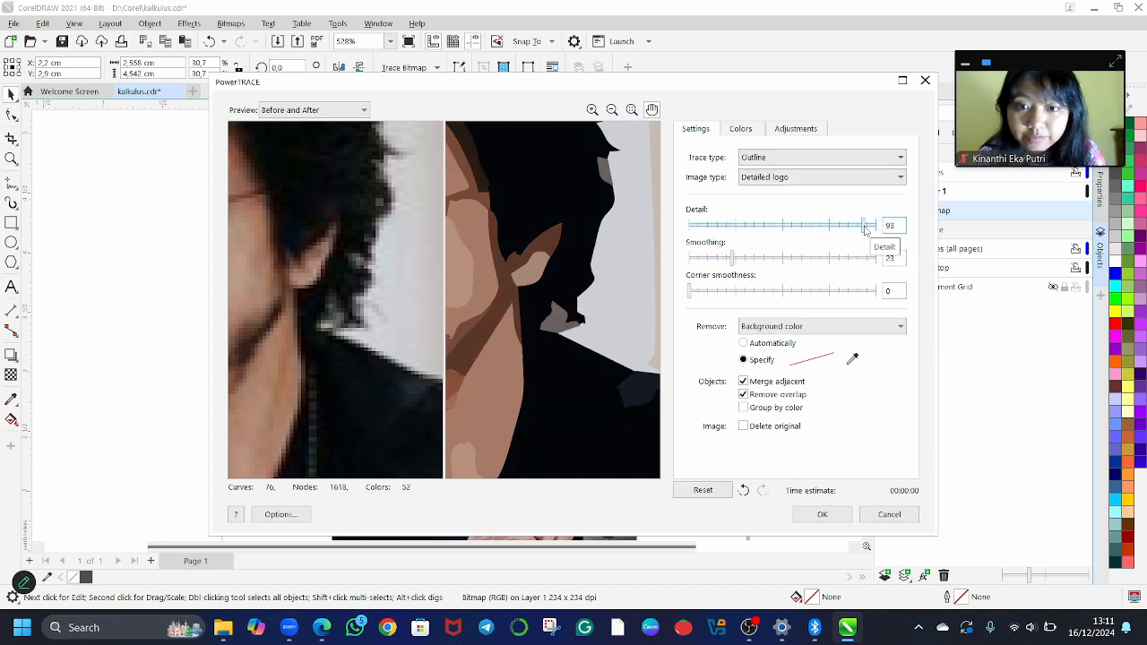
mouse_move(866, 226)
mouse_down()
mouse_move(852, 229)
mouse_move(863, 231)
mouse_up()
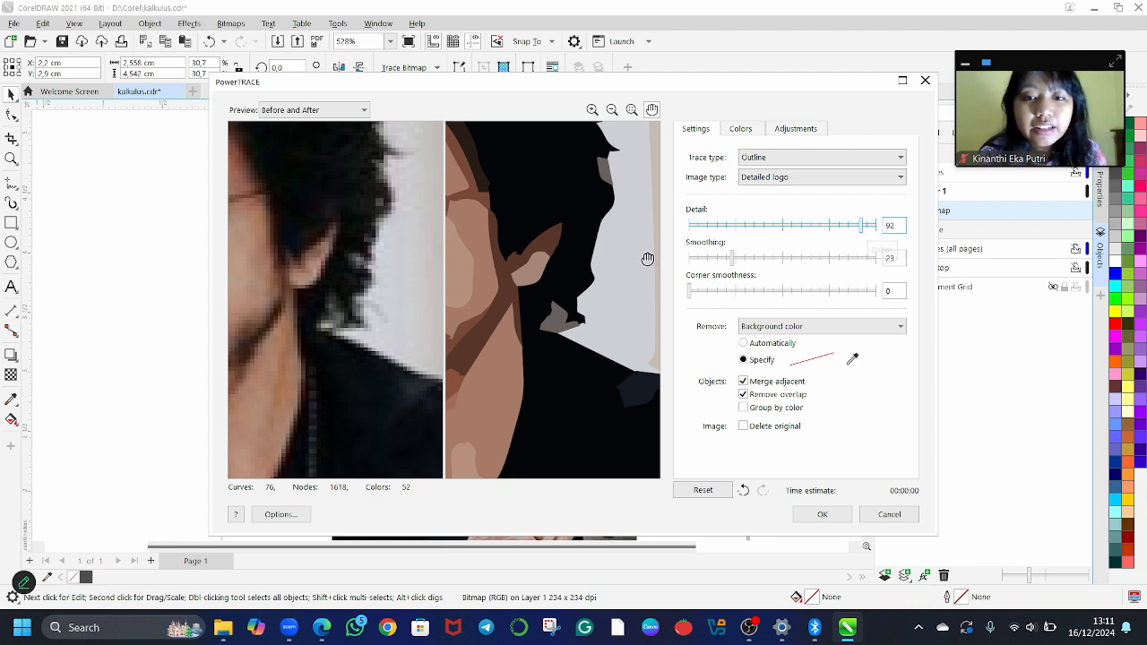
drag(558, 274, 656, 258)
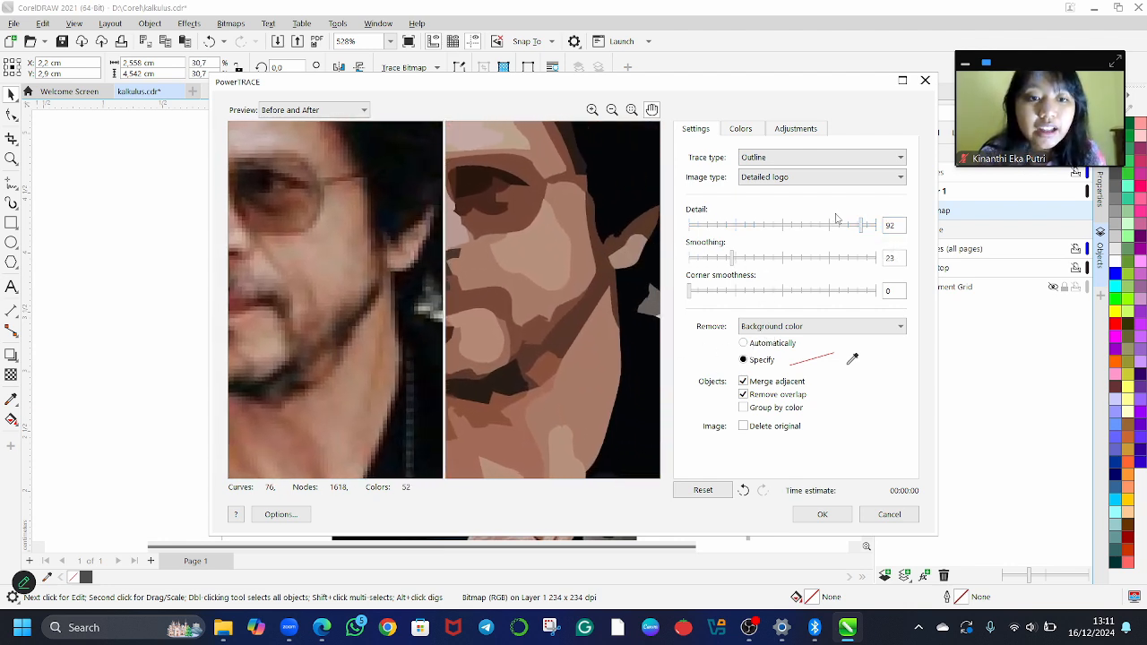
click(792, 231)
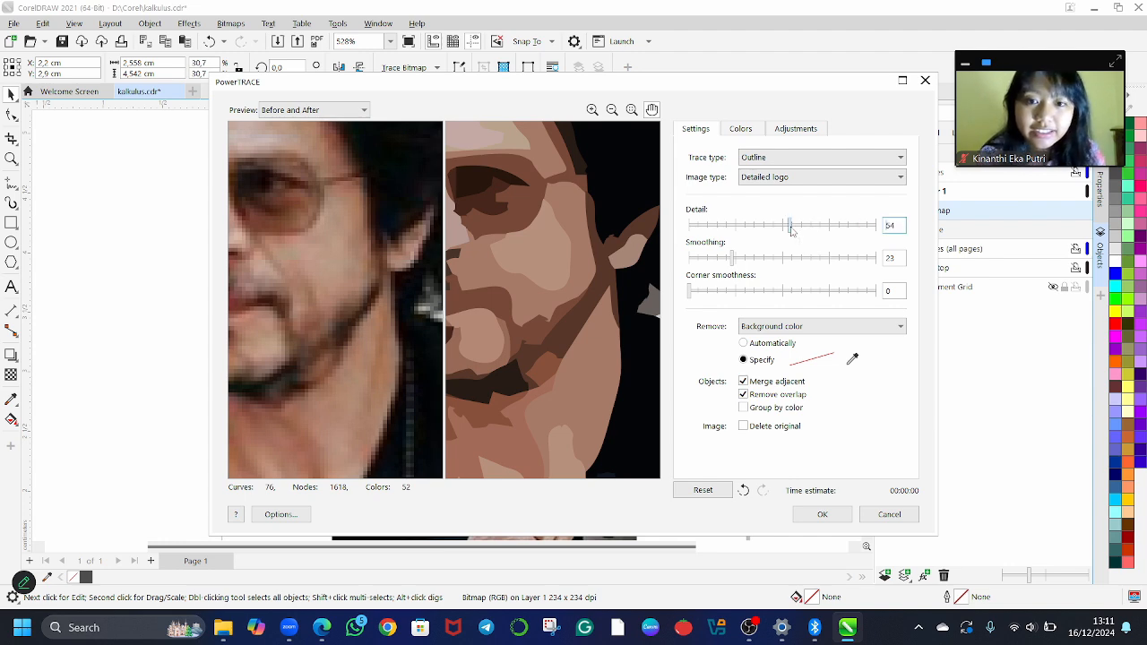
drag(791, 231, 835, 239)
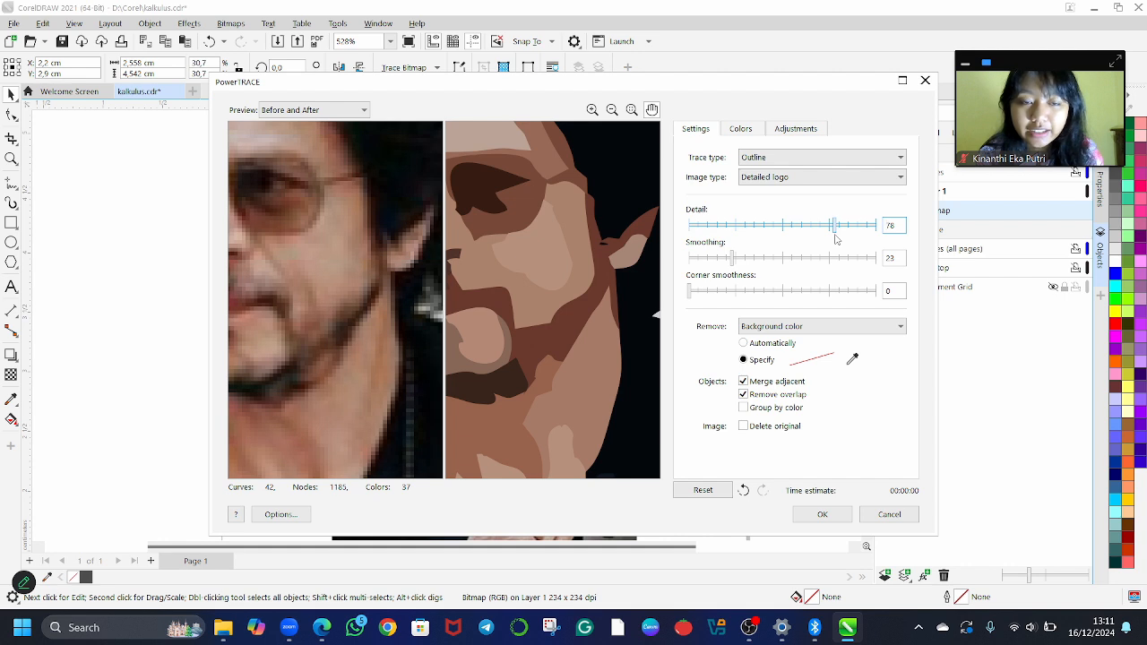
click(828, 235)
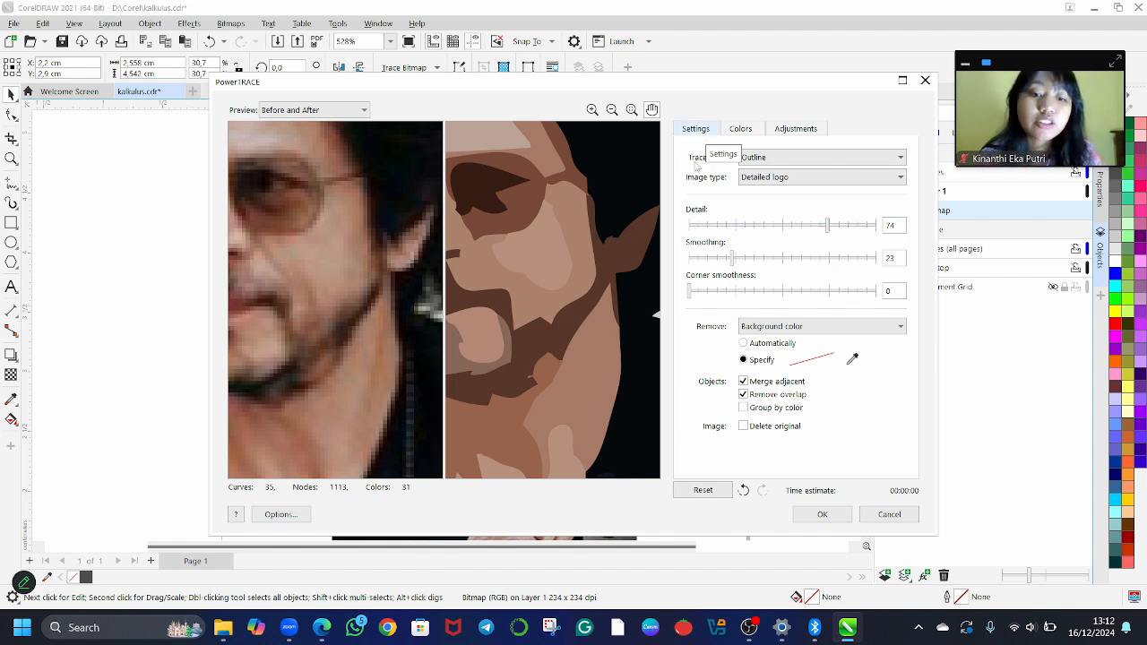
click(816, 516)
Move the traced vector group to the right of the original bitmap, at about X 4.3 cm and Y 2.9 cm, for comparison
scroll(714, 423, down, 1)
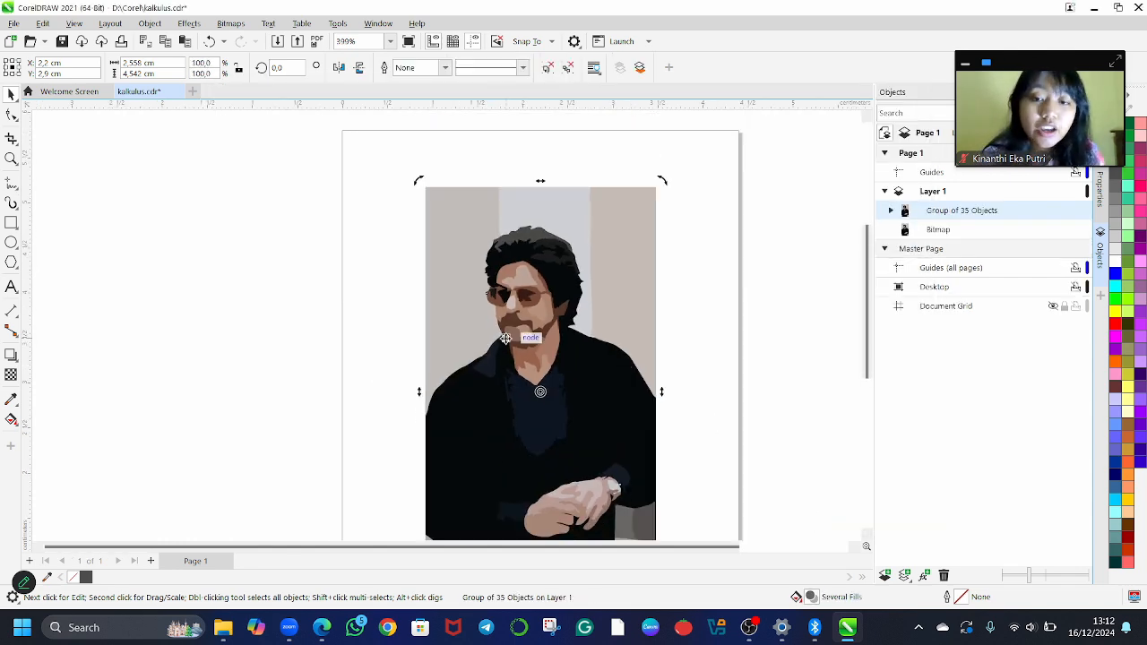
drag(506, 339, 580, 340)
key(ctrl+z)
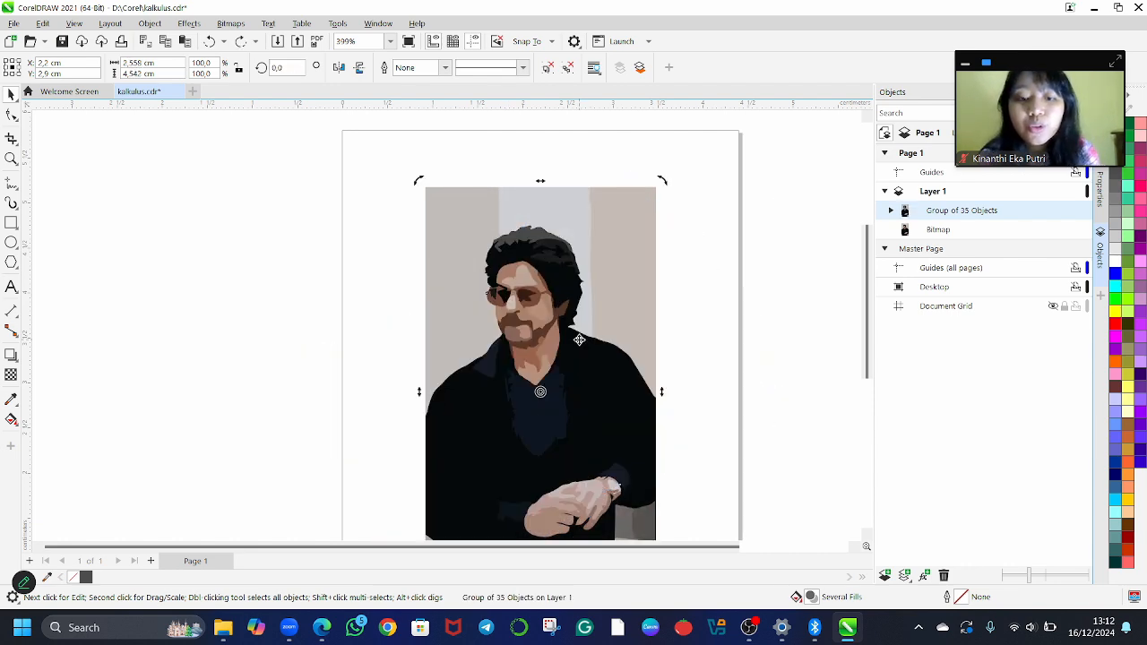
click(547, 406)
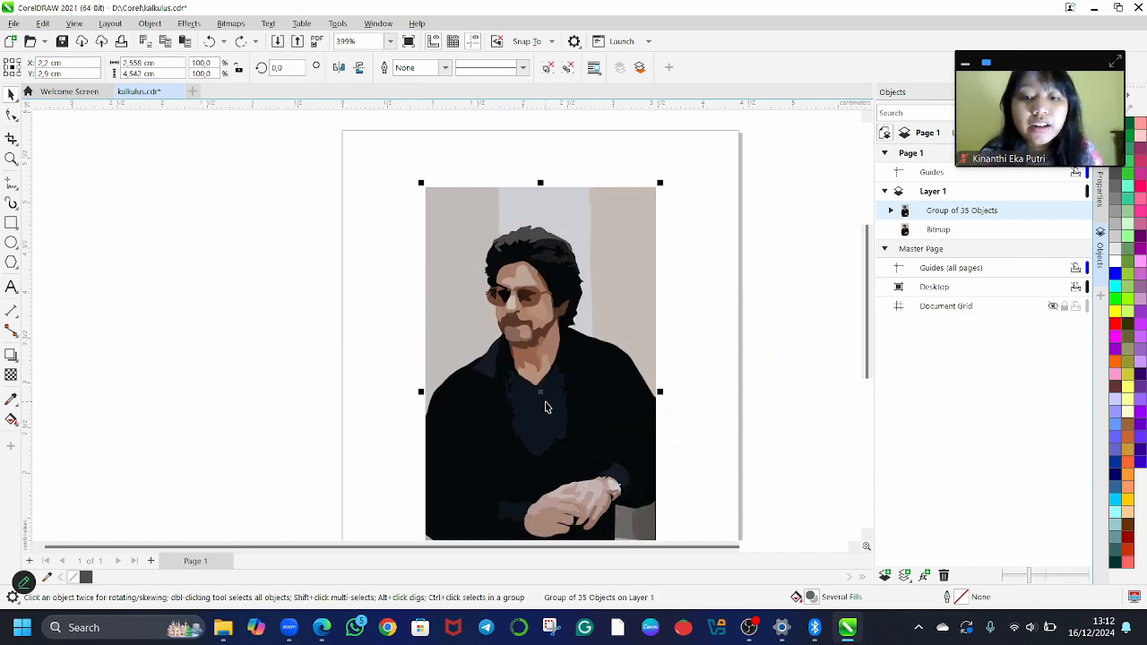
mouse_move(516, 274)
mouse_down()
mouse_move(695, 285)
mouse_move(707, 283)
mouse_move(703, 272)
mouse_up()
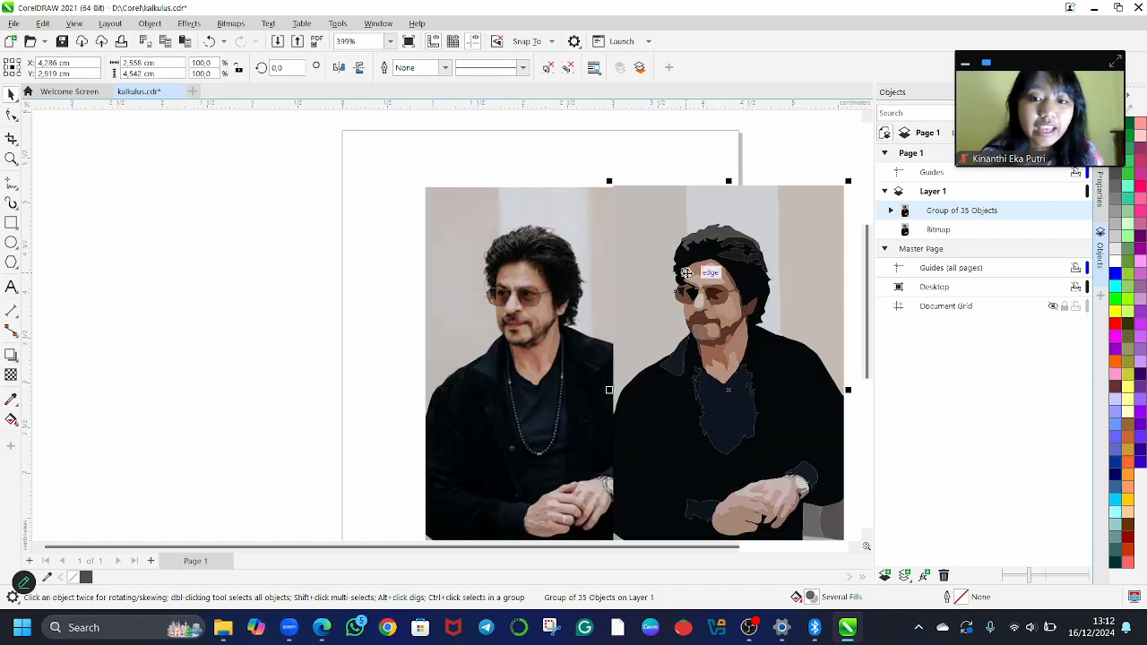
scroll(685, 273, up, 2)
scroll(687, 273, down, 1)
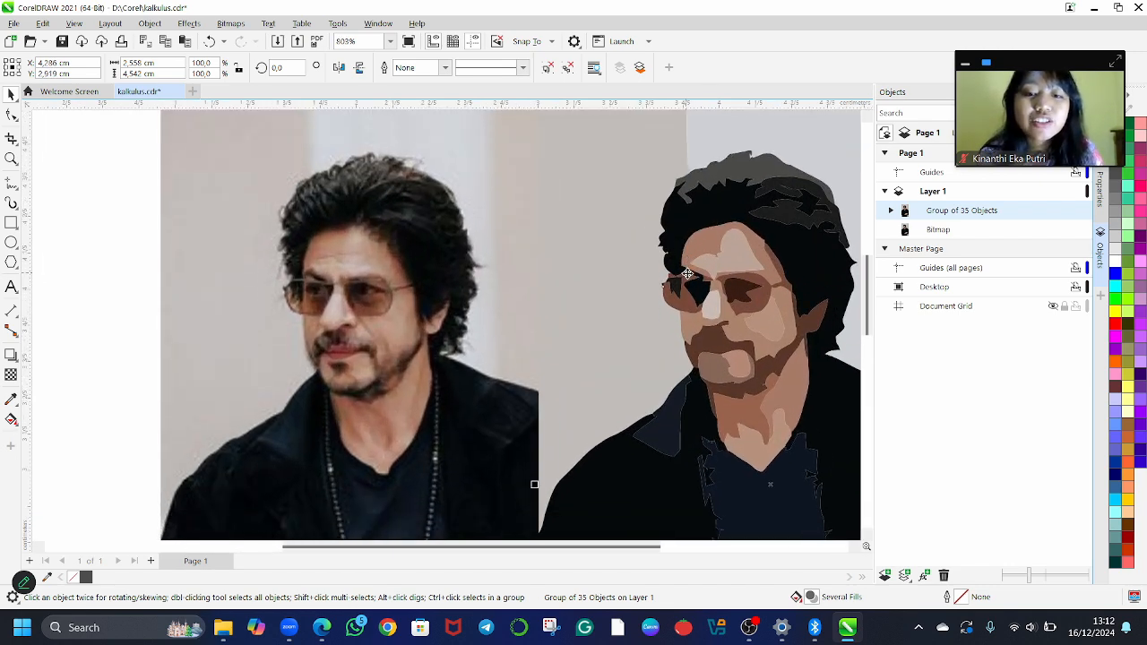
scroll(687, 273, right, 3)
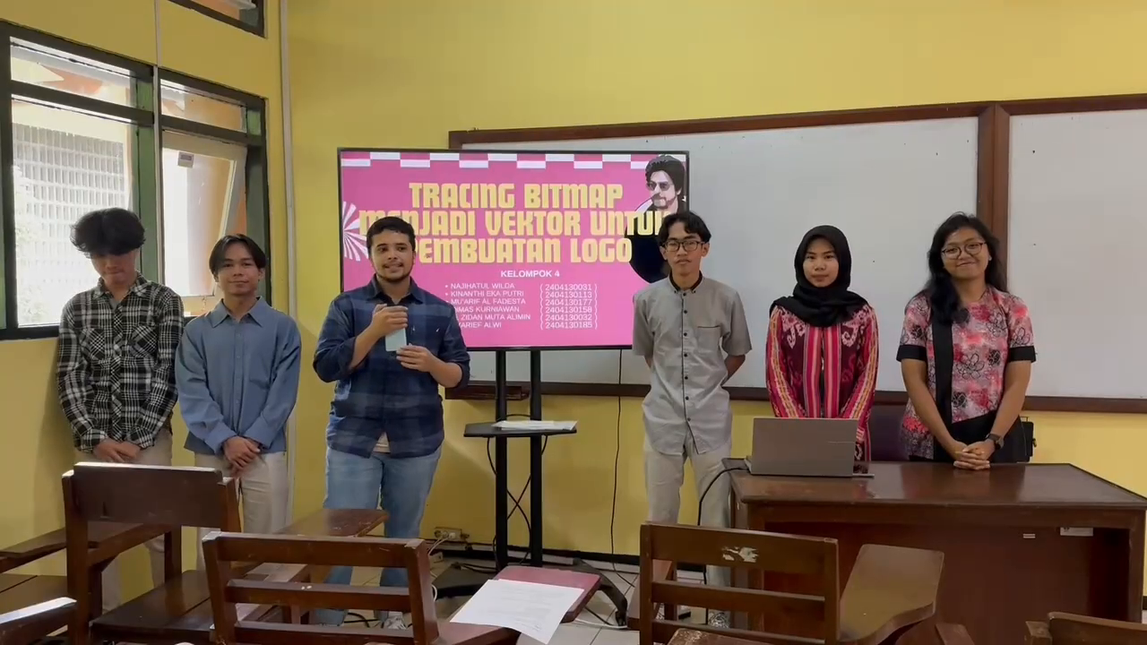